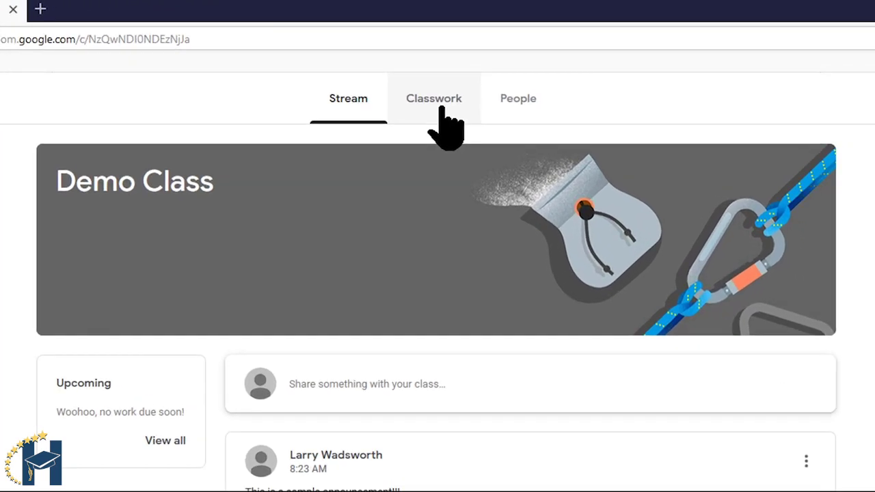
# - Open the full details page of the Sample Assignment from the Demo Class classwork
pyautogui.click(441, 110)
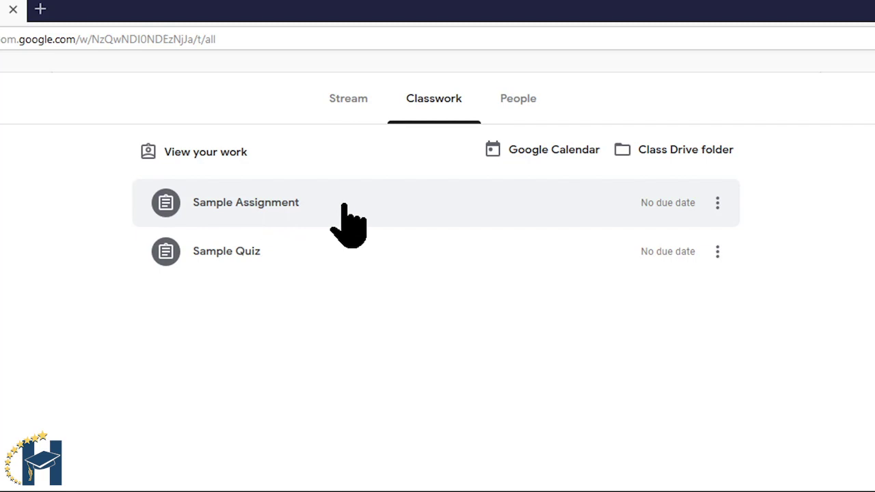
pyautogui.click(349, 225)
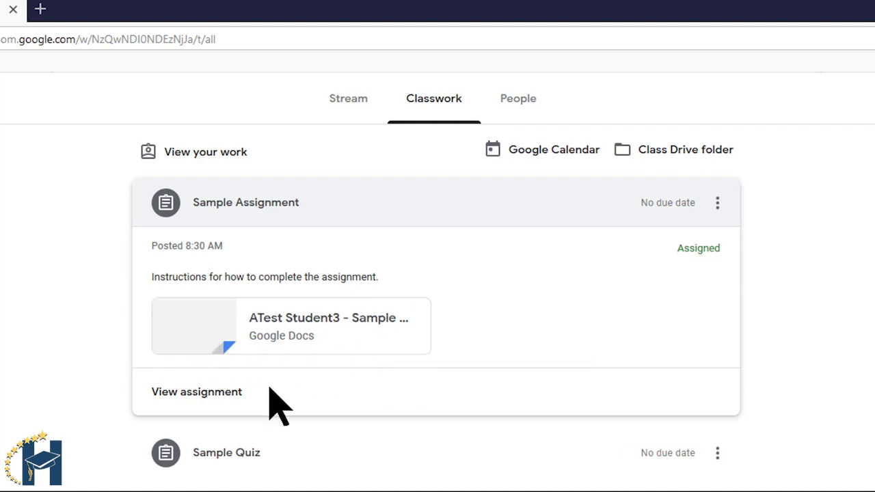
pyautogui.click(220, 399)
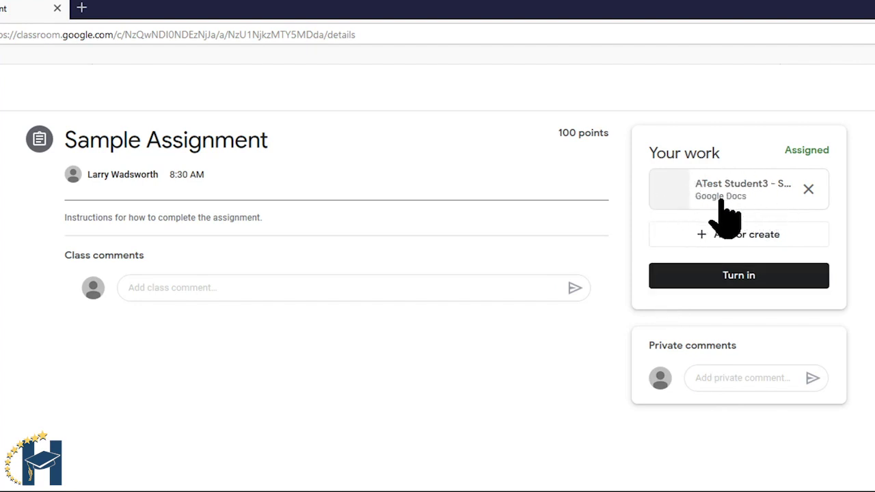
# - Check the options for adding or creating work, and review the Google Docs file attached to the Sample Assignment
pyautogui.click(711, 241)
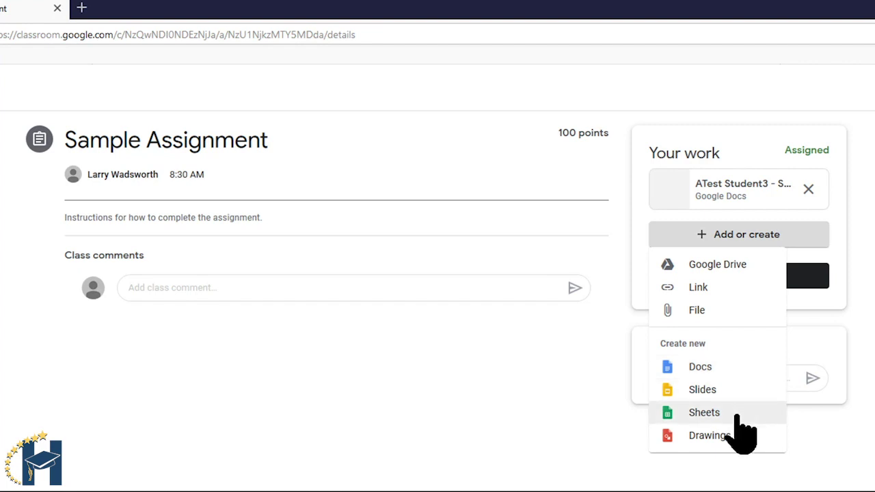
pyautogui.click(633, 488)
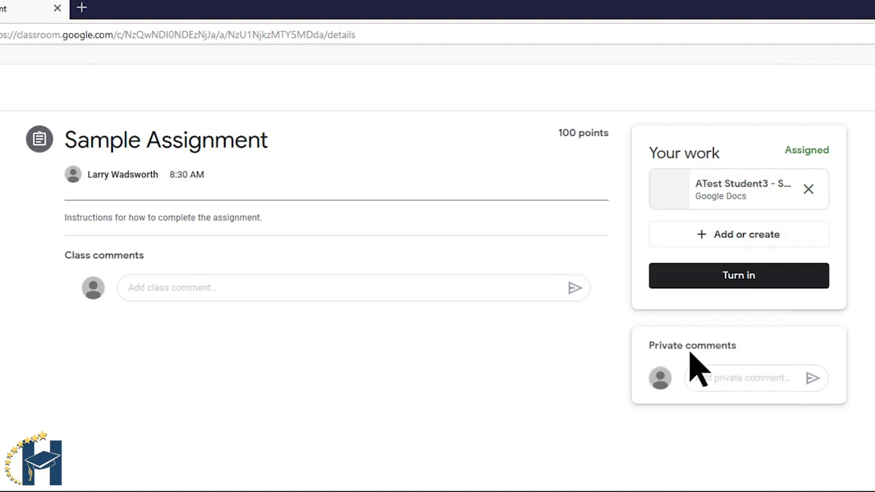
pyautogui.click(742, 199)
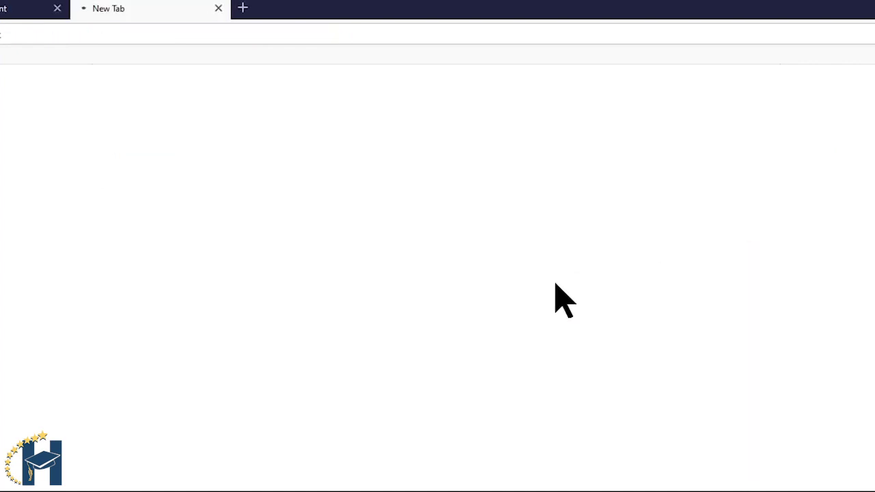
pyautogui.click(351, 234)
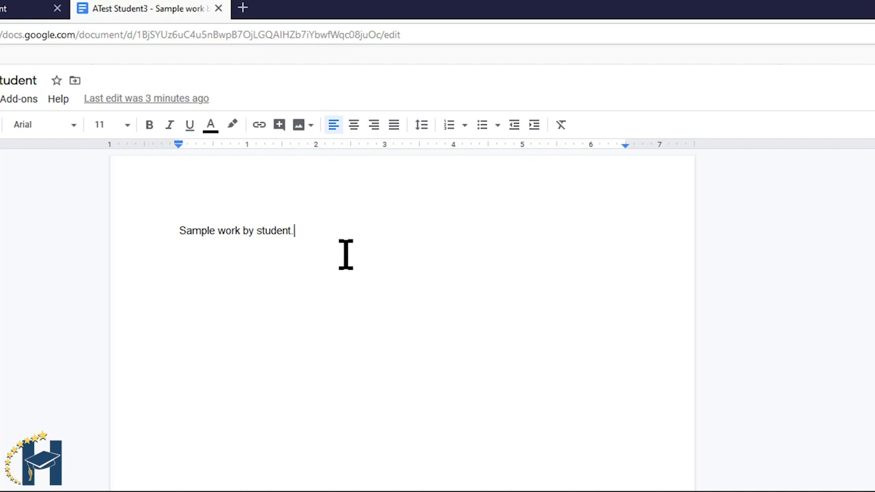
pyautogui.click(219, 8)
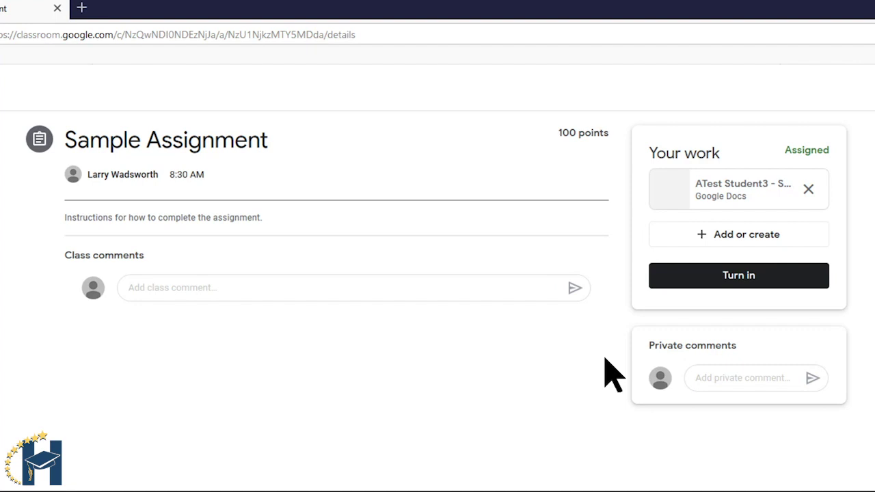
# - Turn in the Sample Assignment with its attached document and confirm the submission
pyautogui.click(740, 277)
pyautogui.click(556, 469)
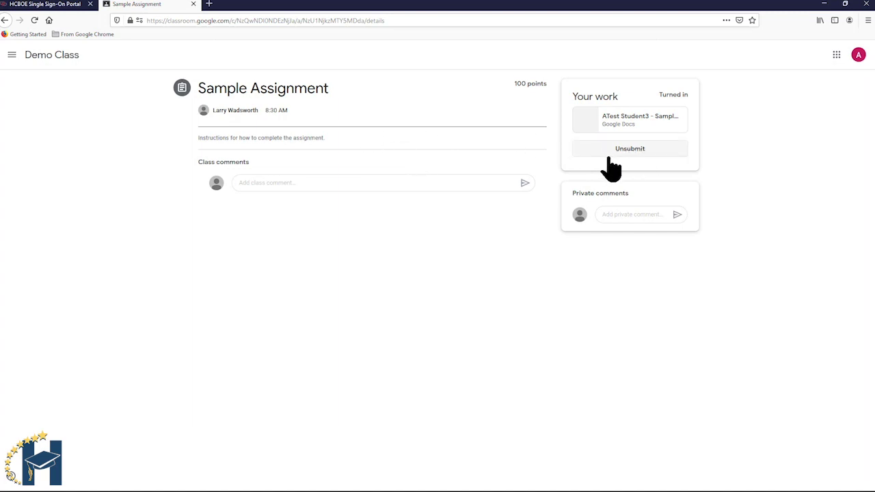
# - Return to the Demo Class classwork and open the Google Forms quiz attached to the Sample Quiz
pyautogui.click(69, 60)
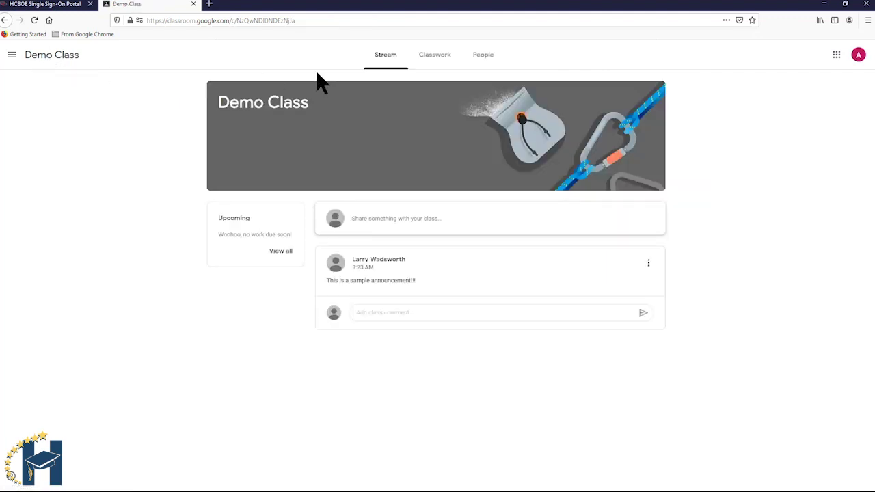
pyautogui.click(429, 68)
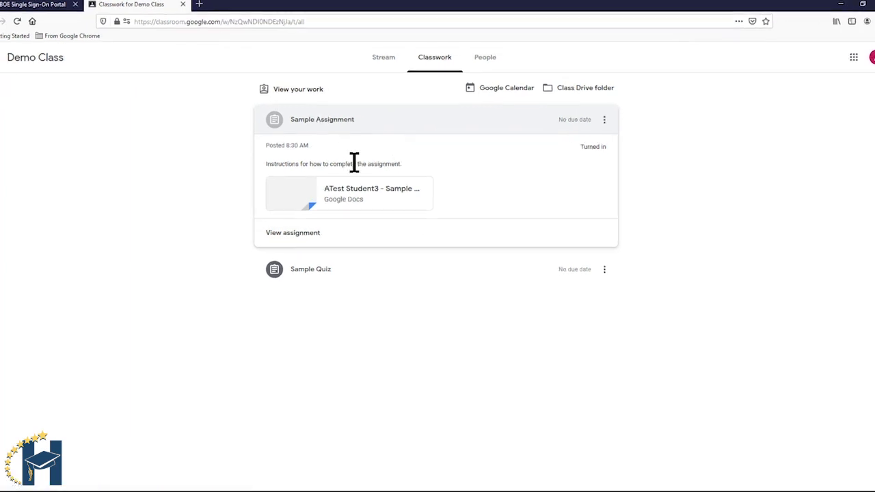
pyautogui.click(313, 168)
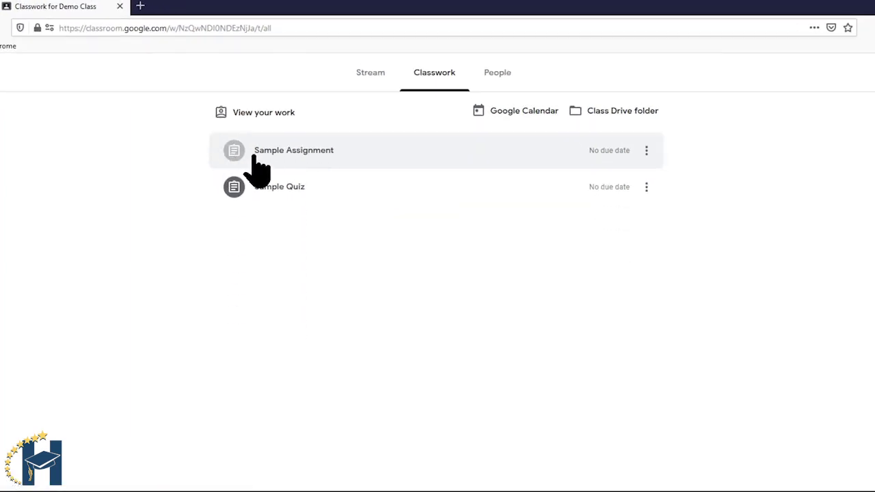
pyautogui.click(310, 197)
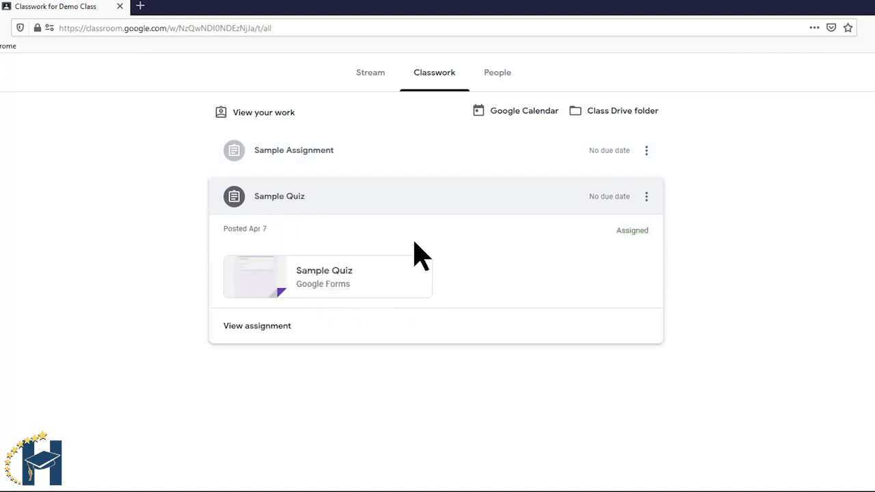
pyautogui.click(264, 331)
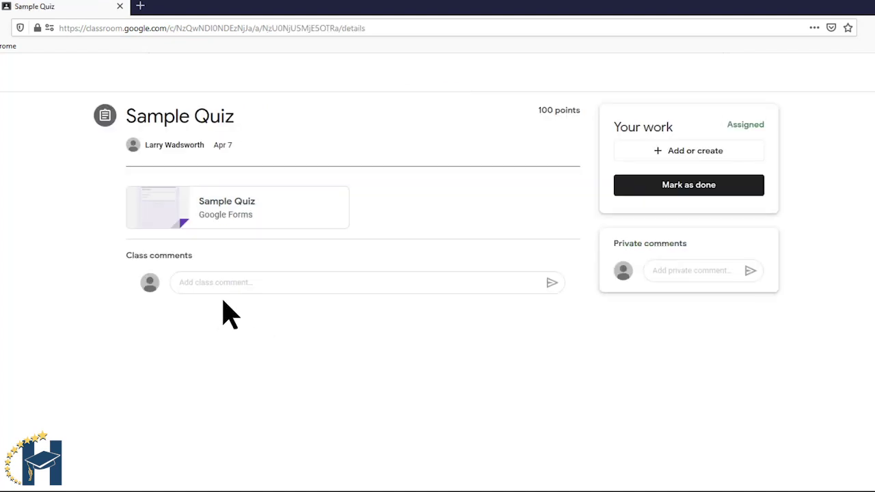
pyautogui.click(246, 209)
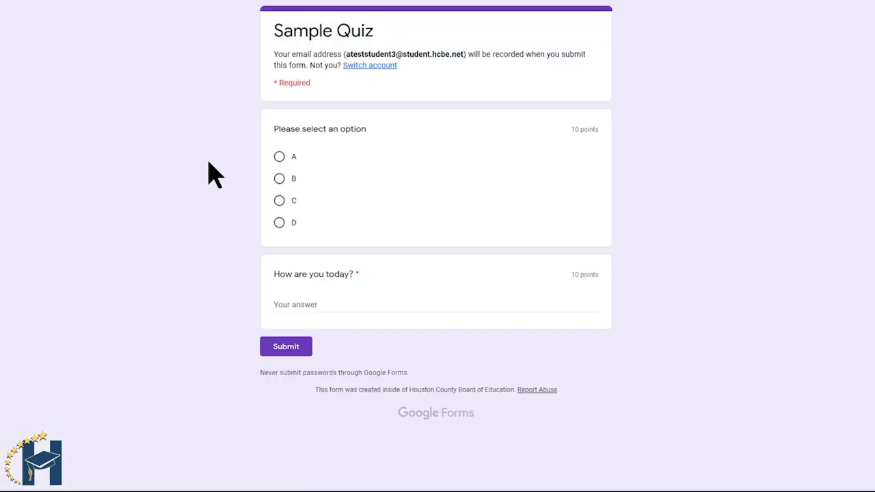
# - Answer the Sample Quiz with option A and "I am excellent!!!", submit it, and close the form
pyautogui.click(279, 157)
pyautogui.click(323, 305)
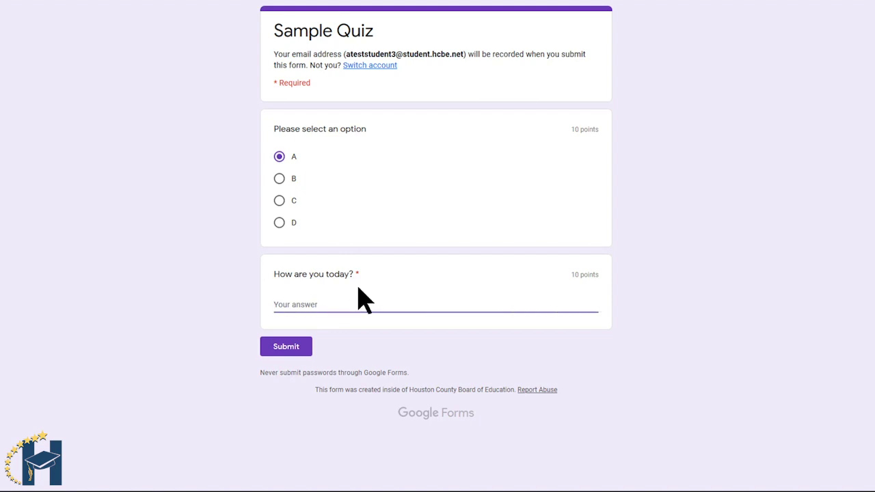
pyautogui.write('I am excellent!!!')
pyautogui.click(290, 355)
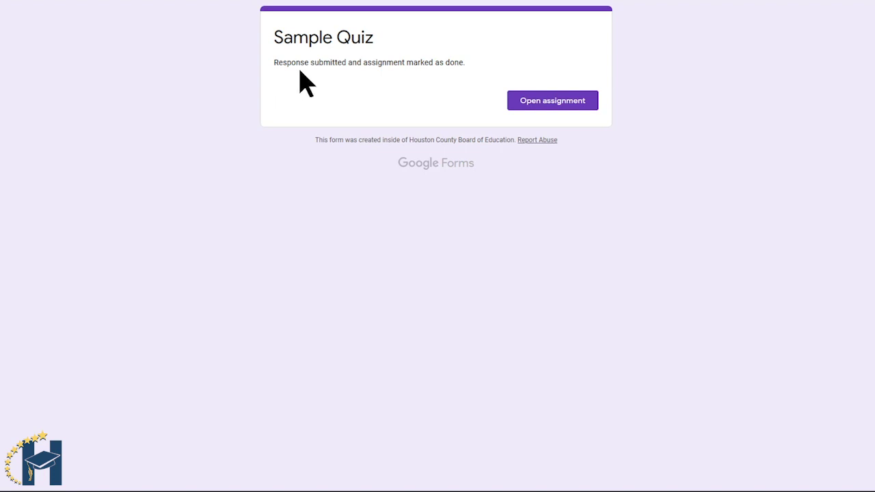
pyautogui.moveTo(470, 63); pyautogui.dragTo(274, 82)
pyautogui.click(303, 101)
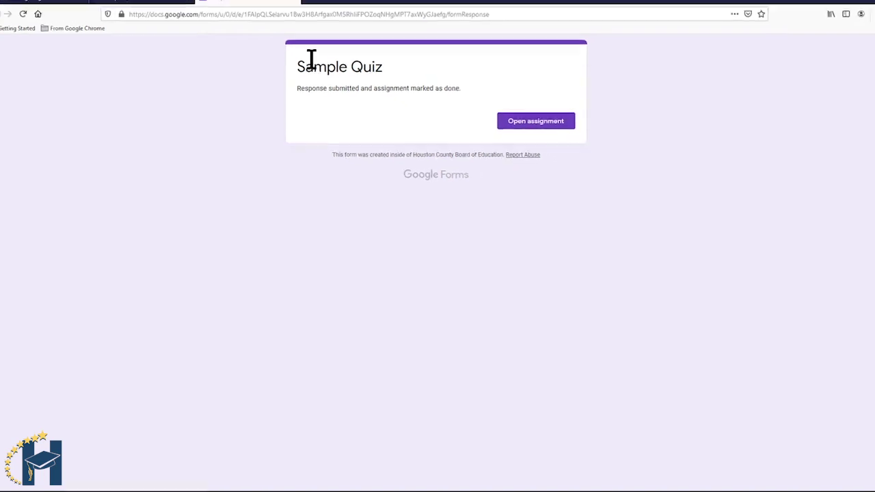
pyautogui.click(297, 4)
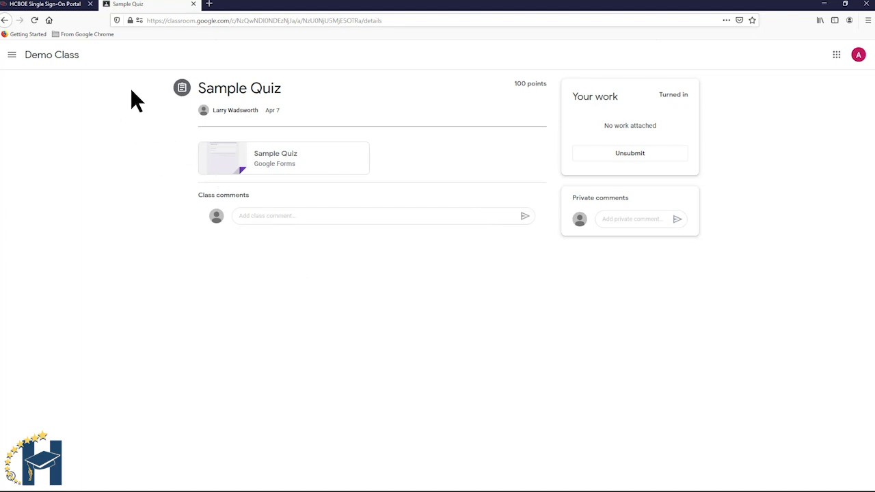
# - Go back to the class's classwork and open the Sample Assignment's details to check its grade and private feedback
pyautogui.click(69, 58)
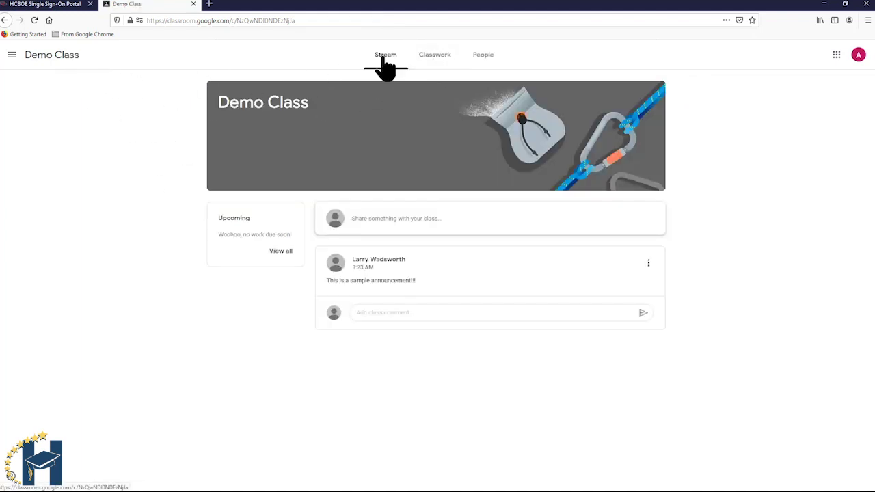
pyautogui.click(432, 67)
pyautogui.click(322, 149)
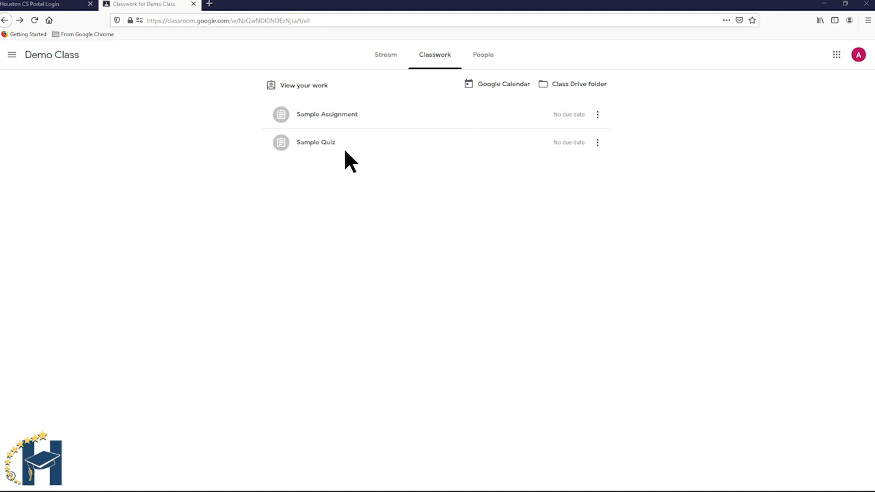
pyautogui.click(345, 123)
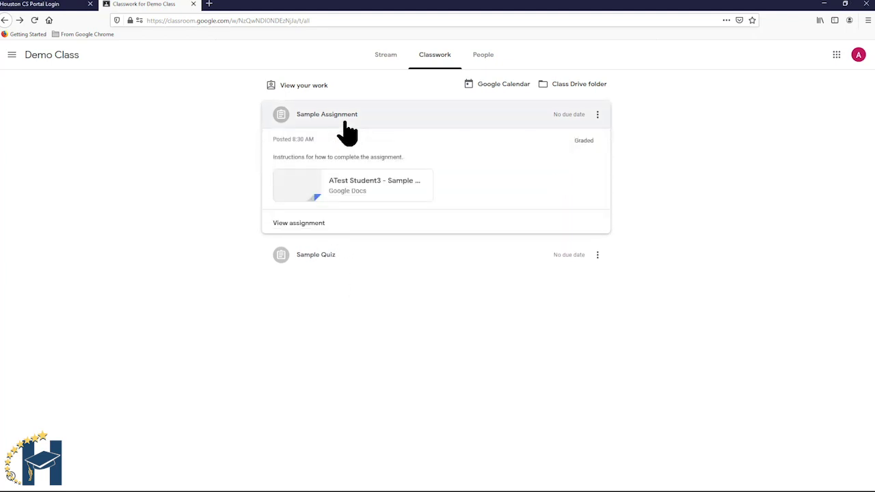
pyautogui.click(306, 230)
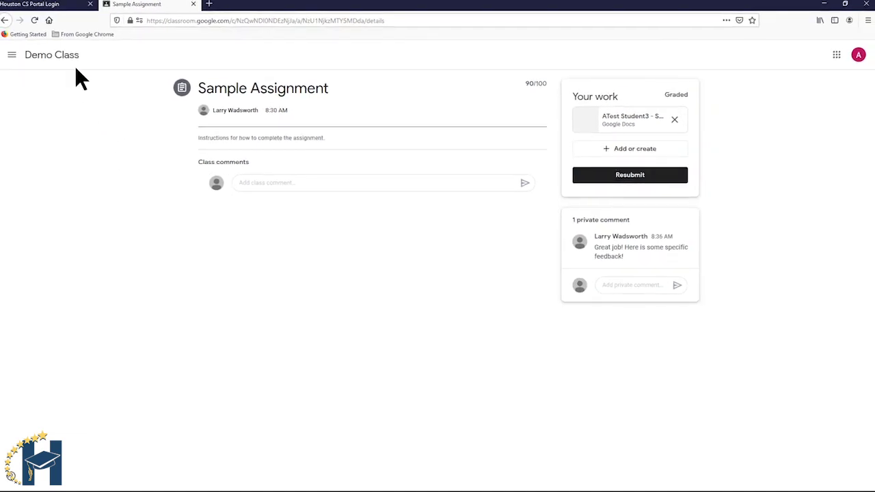
# - Return to the classwork and open the submitted Sample Quiz form to check its response status, closing it again
pyautogui.click(71, 71)
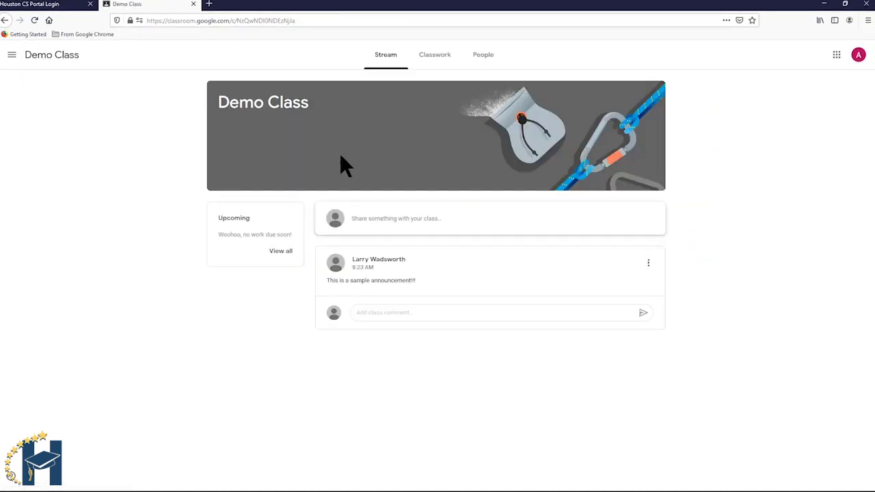
pyautogui.click(426, 58)
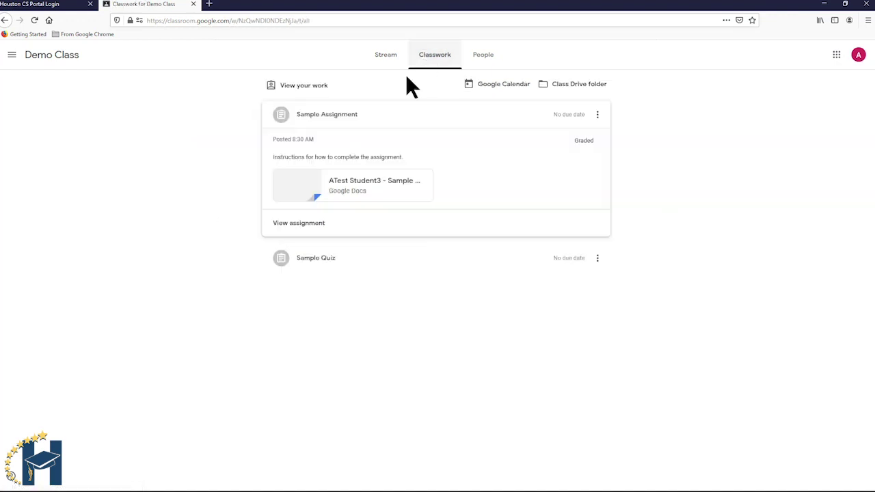
pyautogui.click(327, 118)
pyautogui.click(337, 149)
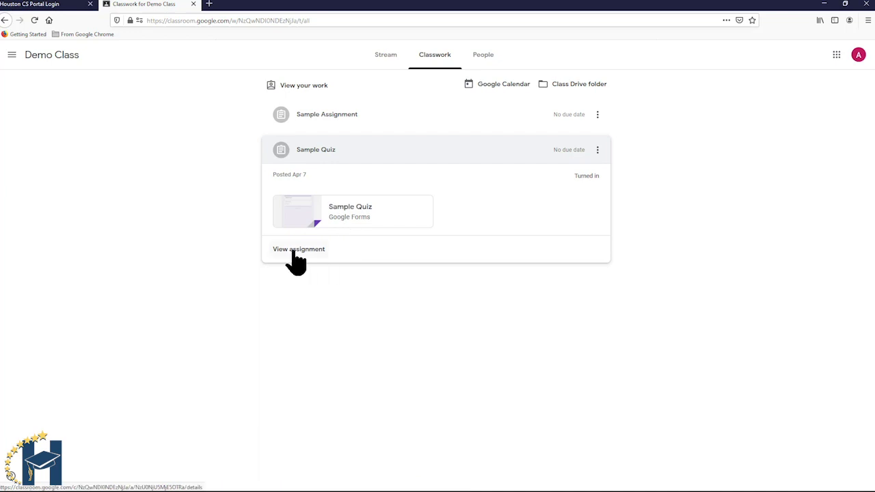
pyautogui.click(379, 221)
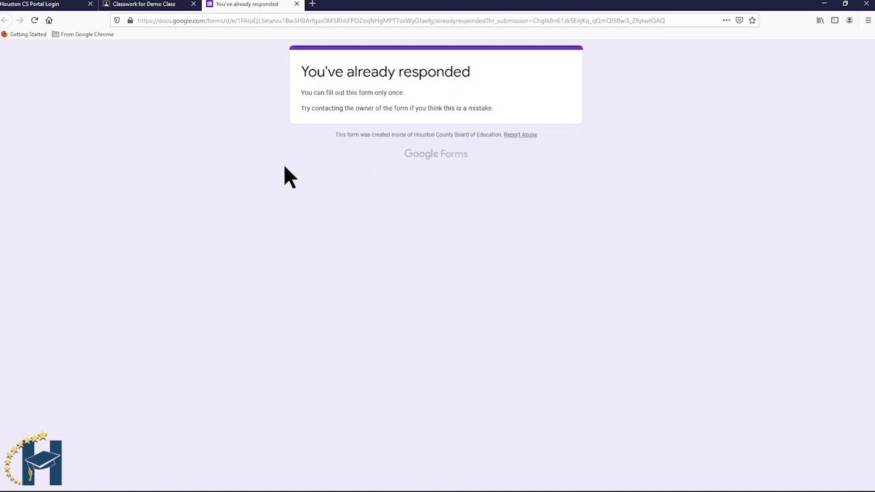
pyautogui.click(296, 4)
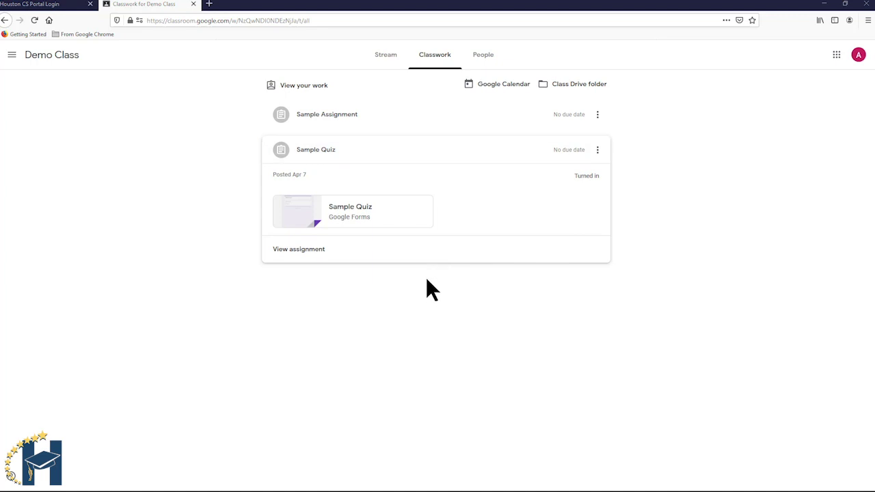
# - Reopen the Sample Quiz form, view its score and individual feedback, and return to the collapsed classwork list
pyautogui.click(359, 231)
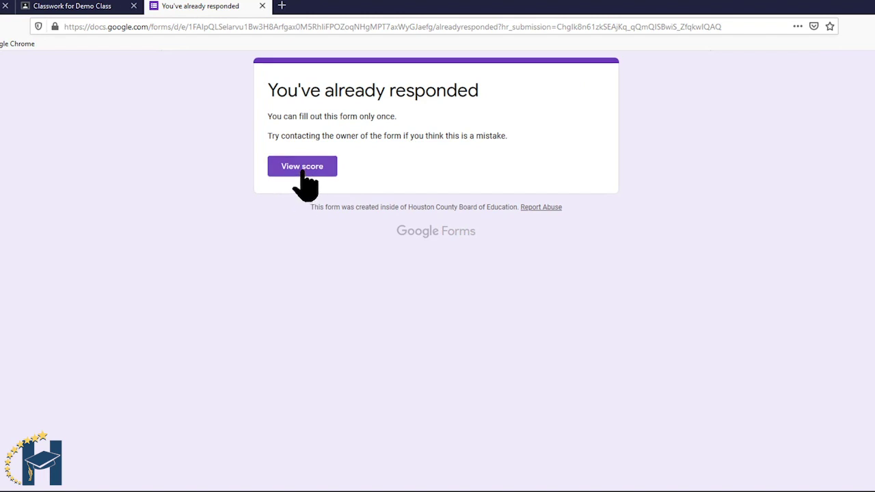
pyautogui.click(301, 169)
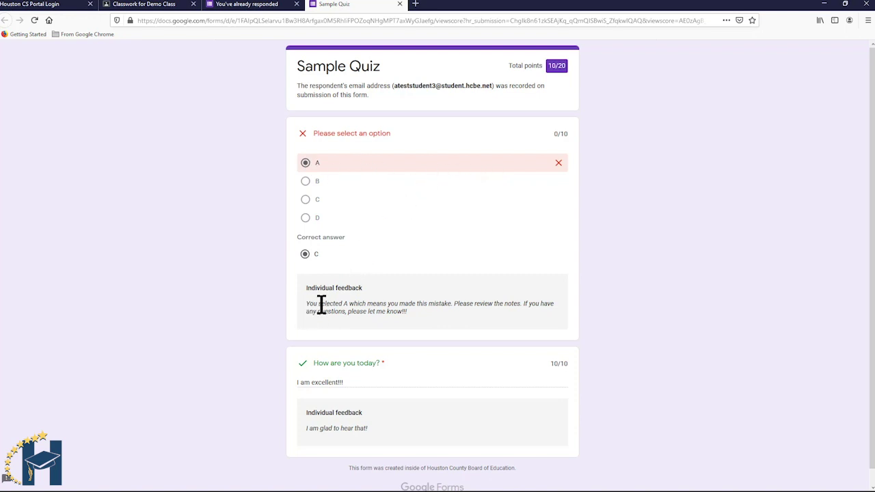
pyautogui.scroll(-1, 411, 311)
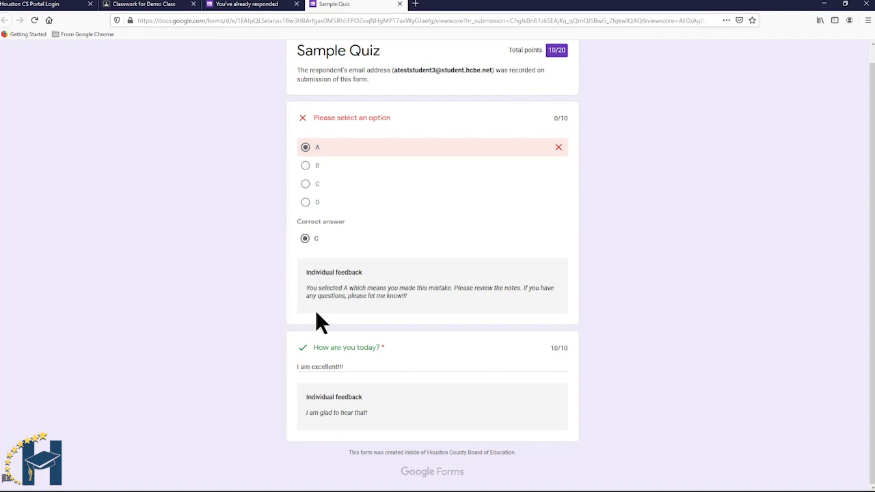
pyautogui.click(400, 4)
pyautogui.click(297, 4)
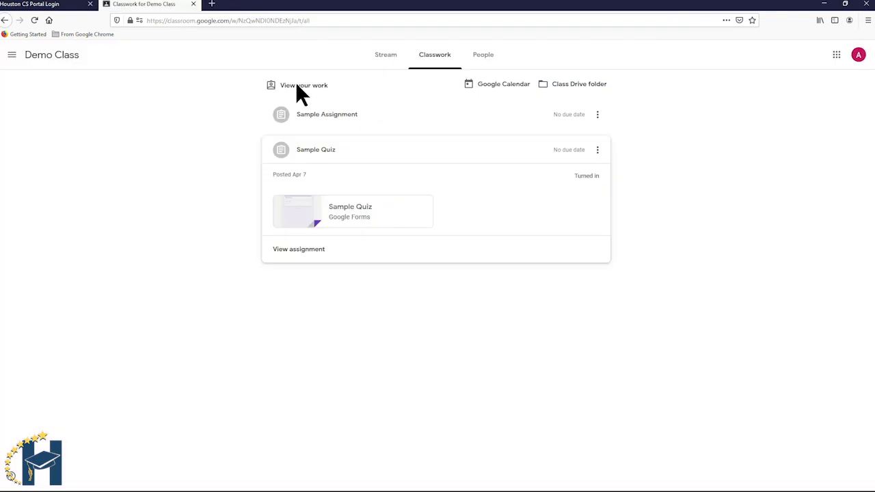
pyautogui.click(349, 149)
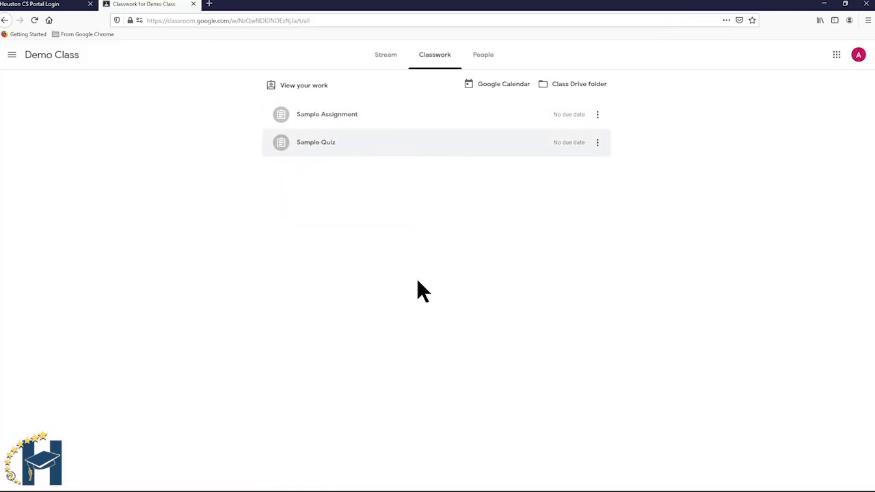